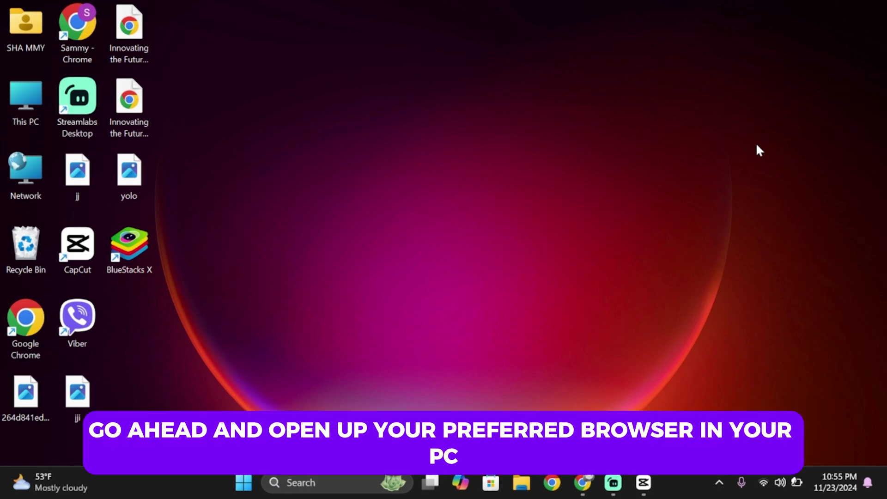
# Step: Open the Kling AI site in the browser and bring up the Sign In dialog
pyautogui.click(583, 484)
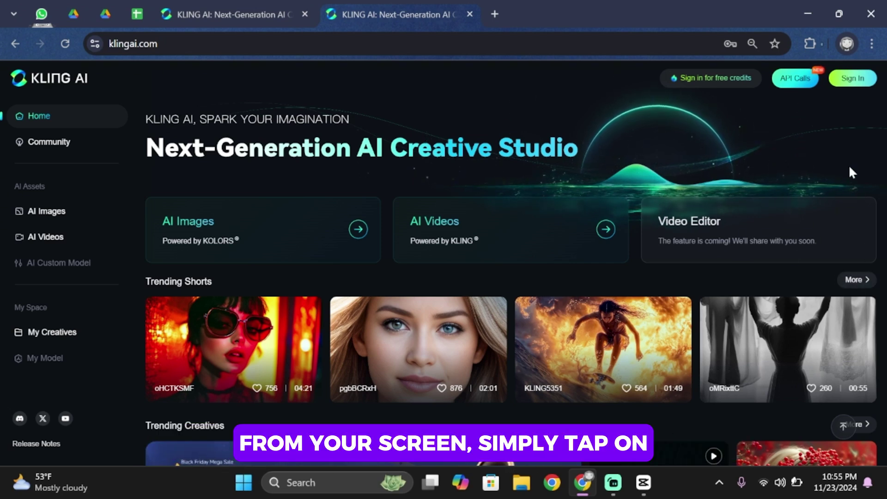
pyautogui.click(853, 78)
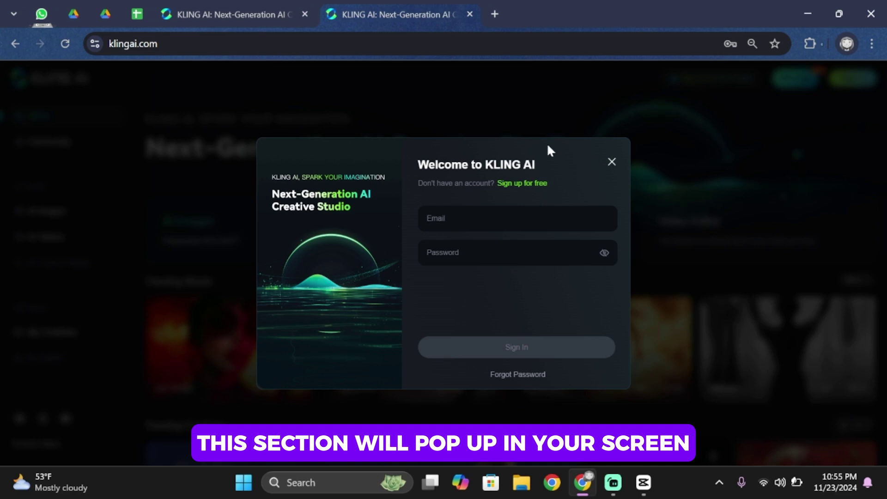
# Step: Switch to Create an account, enter password and confirmation, submit with Next, then close the dialog
pyautogui.click(532, 186)
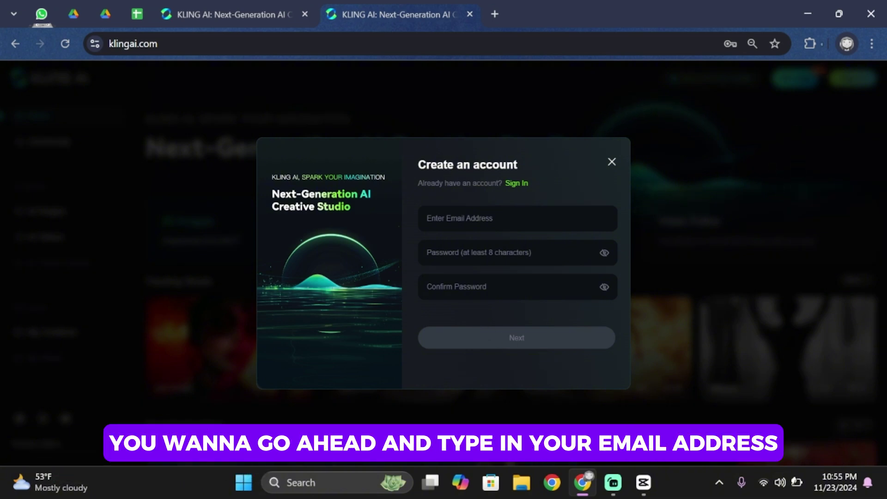
pyautogui.click(485, 252)
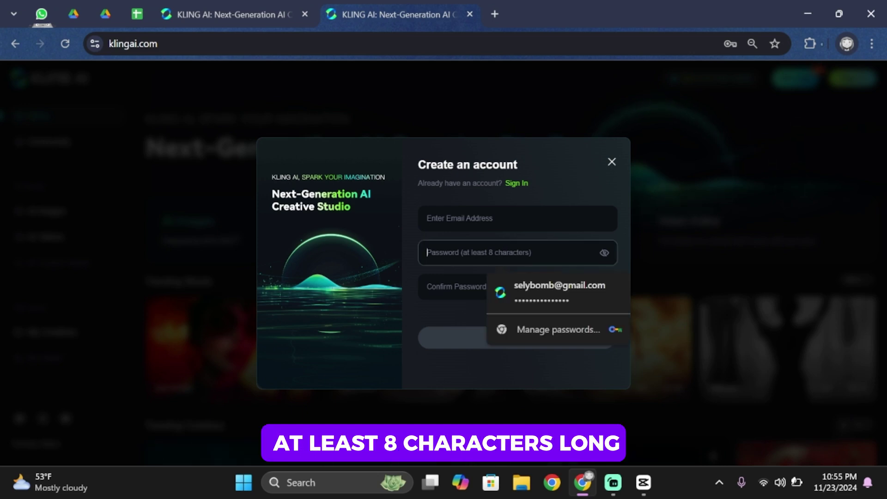
pyautogui.click(451, 308)
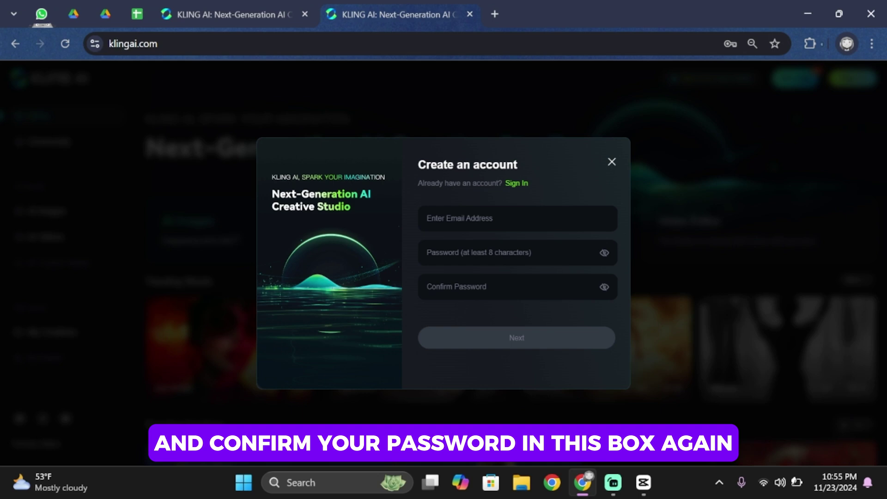
pyautogui.click(486, 287)
pyautogui.click(550, 321)
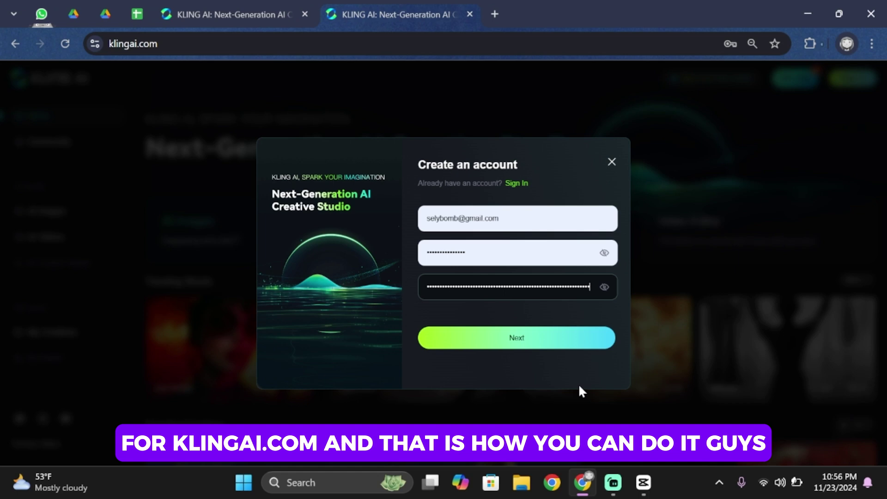
pyautogui.click(590, 349)
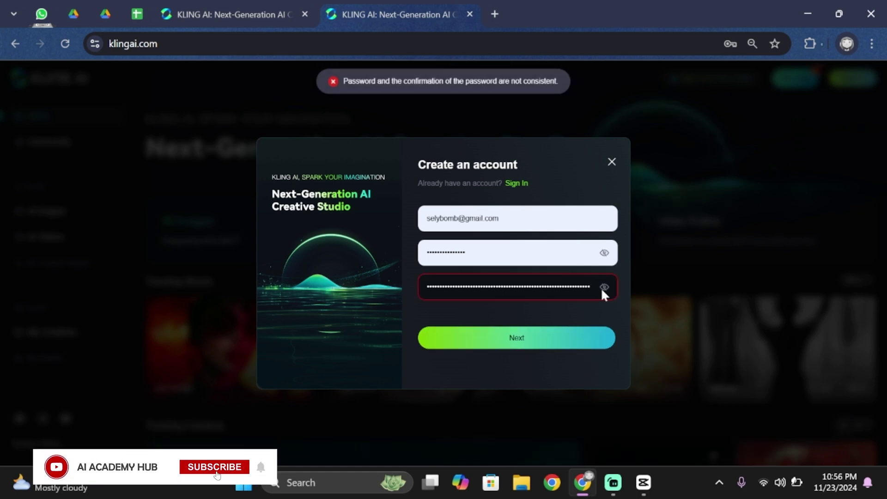
pyautogui.click(613, 161)
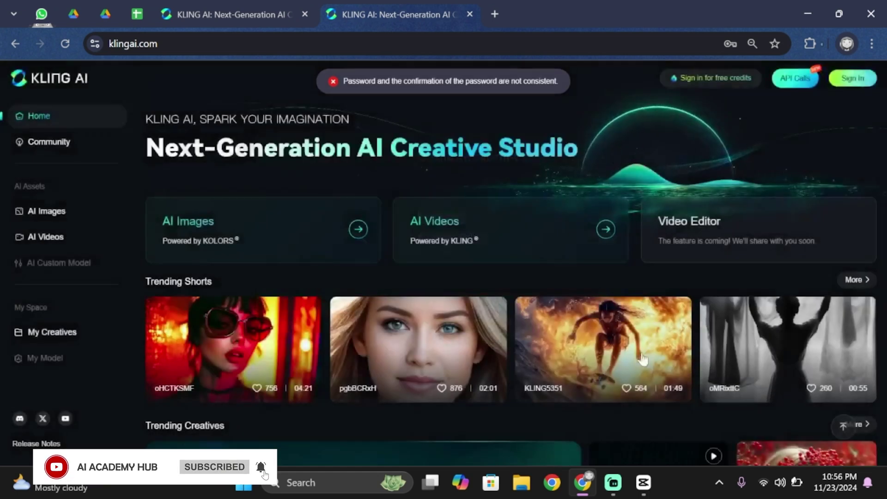
pyautogui.scroll(-5, 644, 358)
pyautogui.scroll(-5, 643, 358)
pyautogui.scroll(-5, 643, 359)
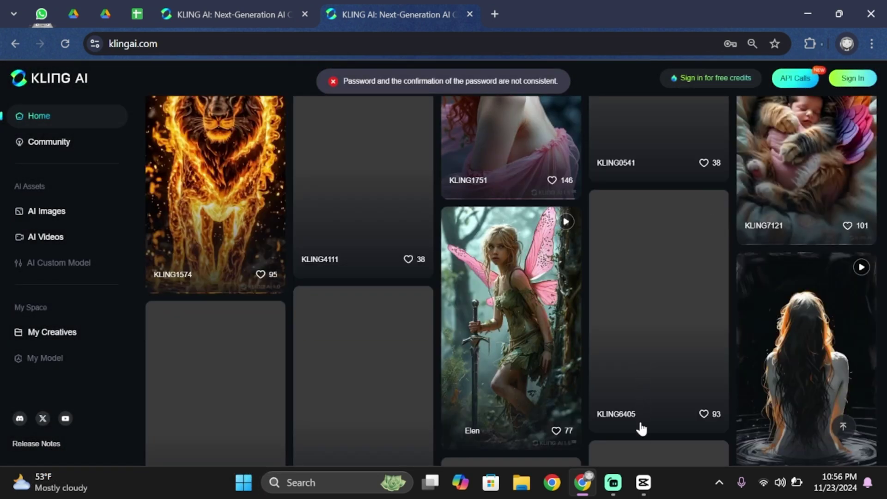